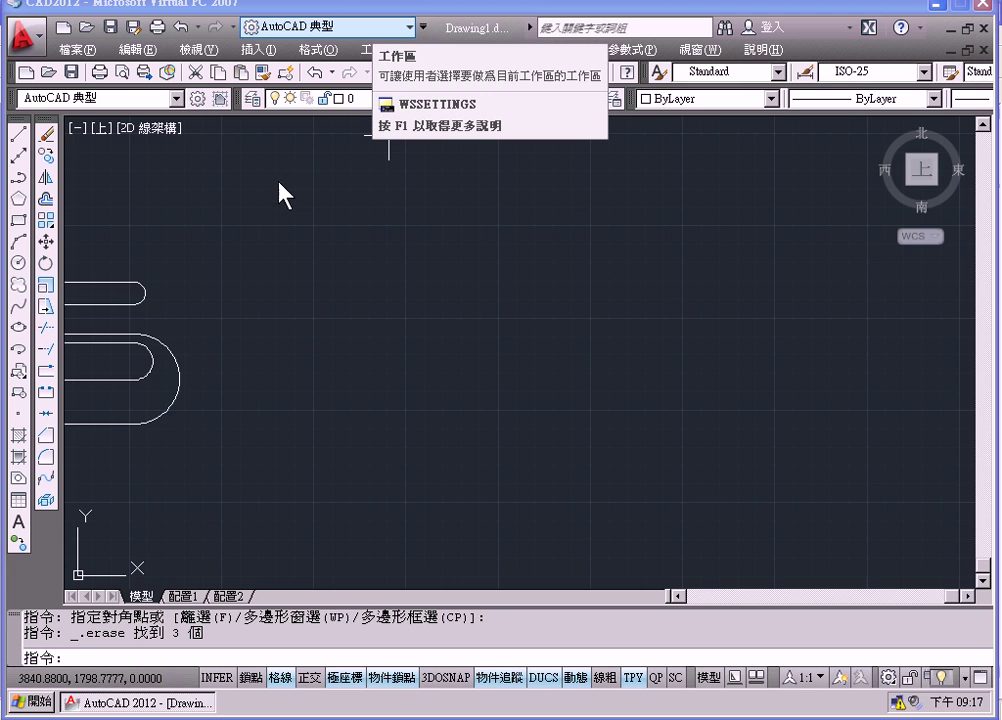
Step: Draw three connected lines, 15 up, 20 left and 15 down, forming an open tab
click(22, 136)
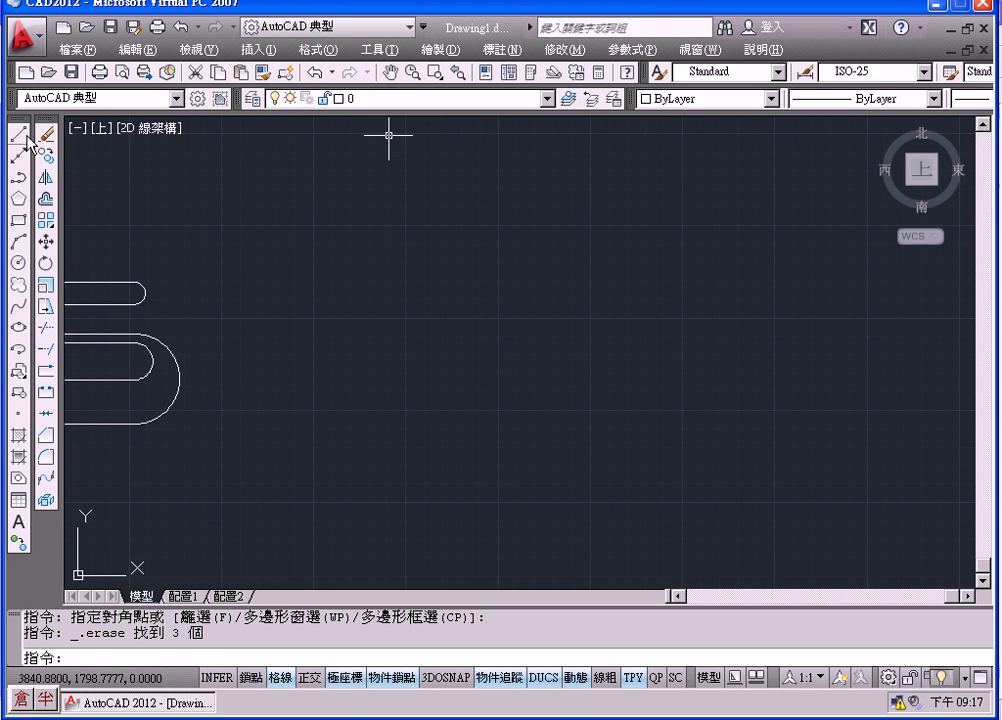
click(615, 339)
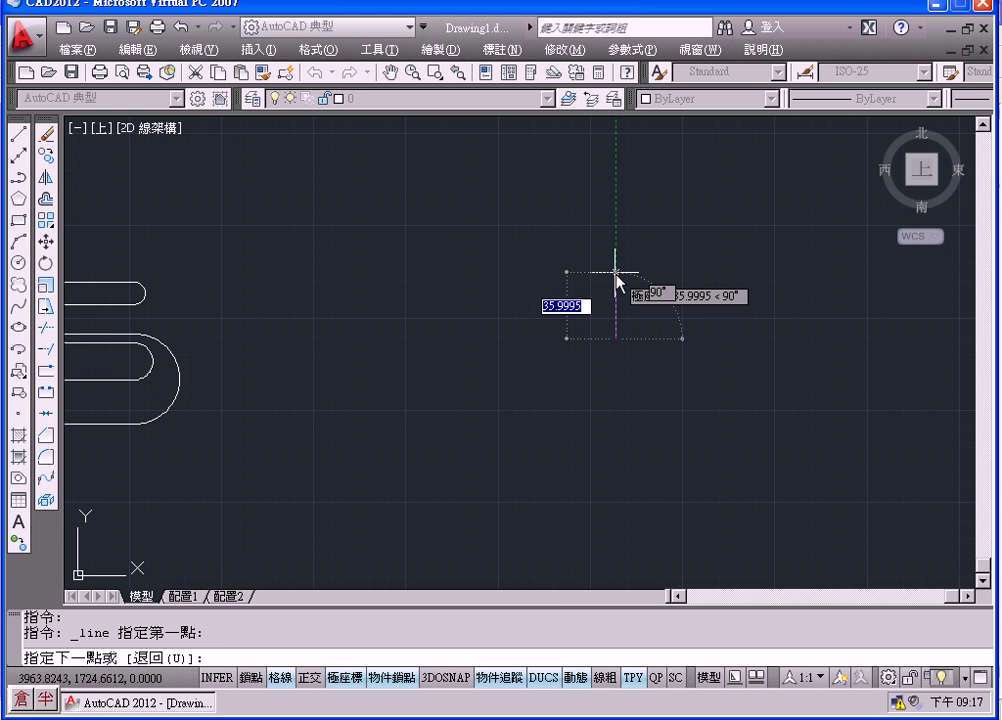
text(15)
key(Return)
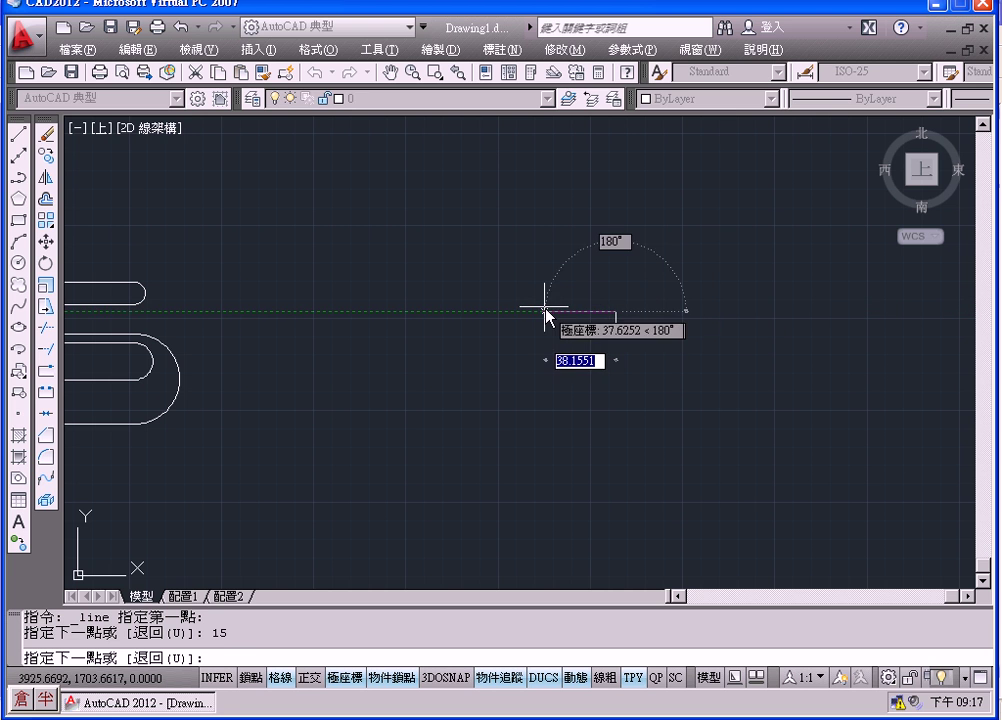
text(20)
key(Return)
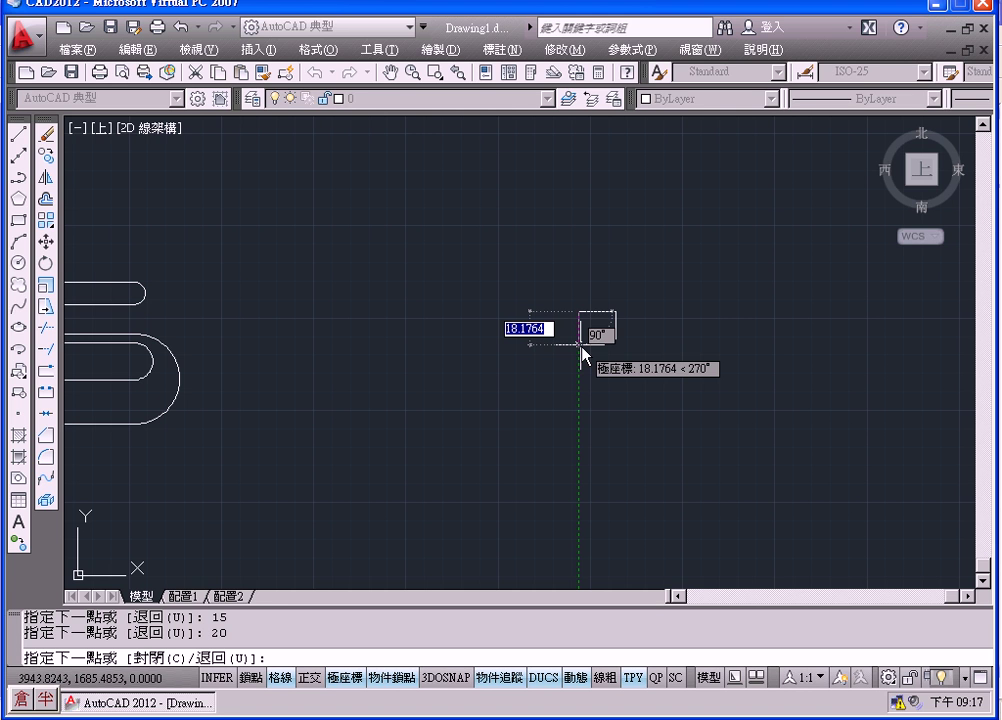
text(15)
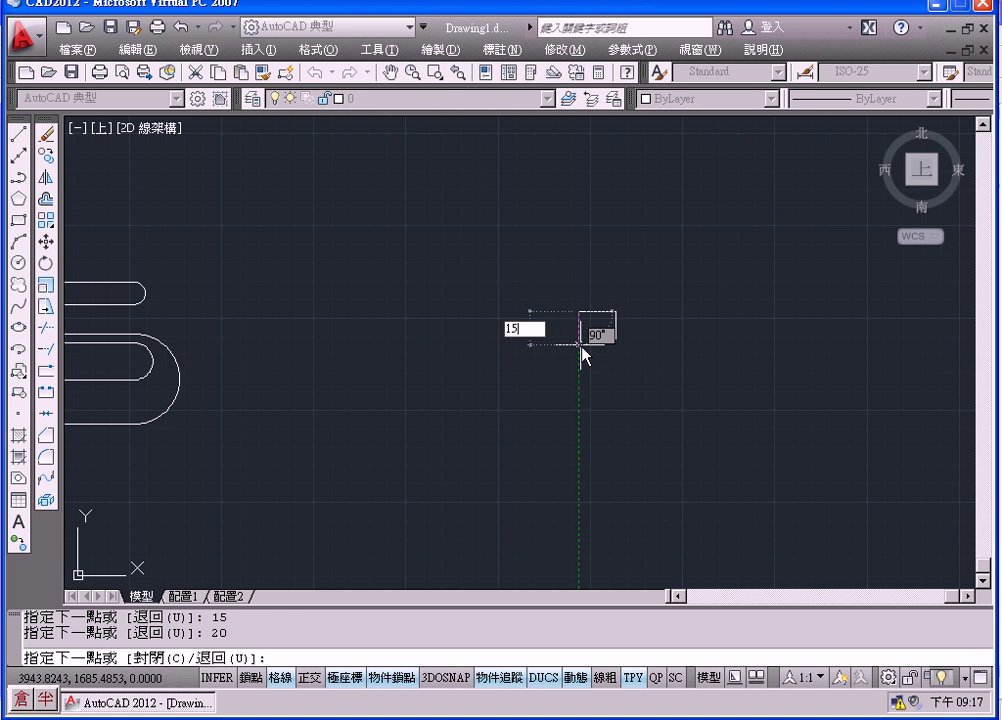
key(Return)
key(Return)
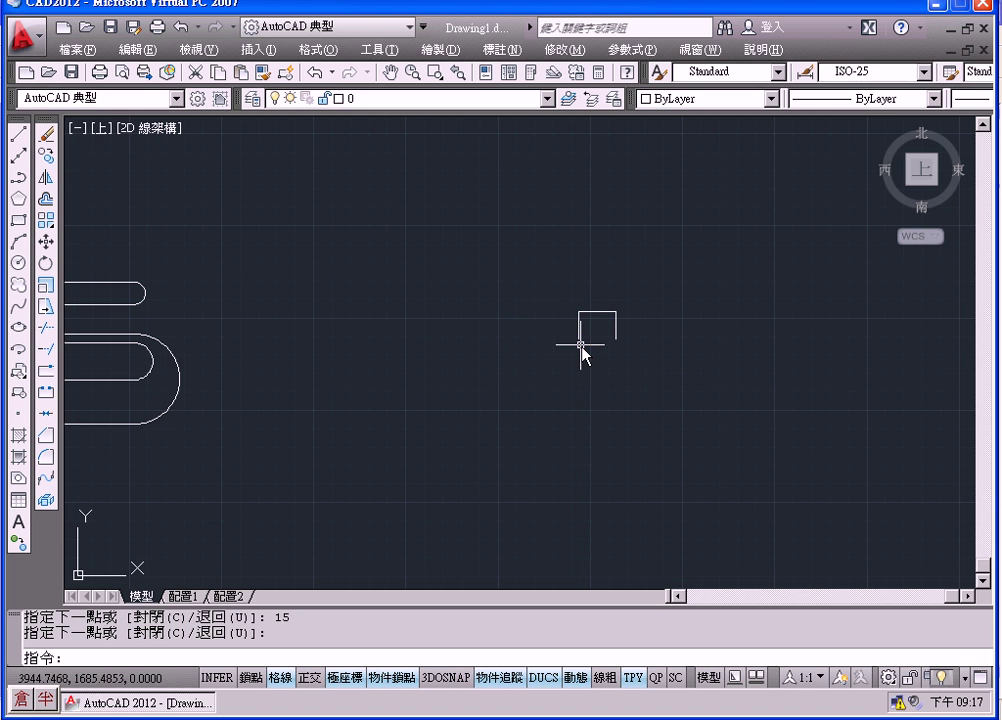
scroll(605, 350, up, 2)
scroll(608, 352, up, 1)
scroll(608, 350, up, 1)
middle_drag(608, 350, 437, 333)
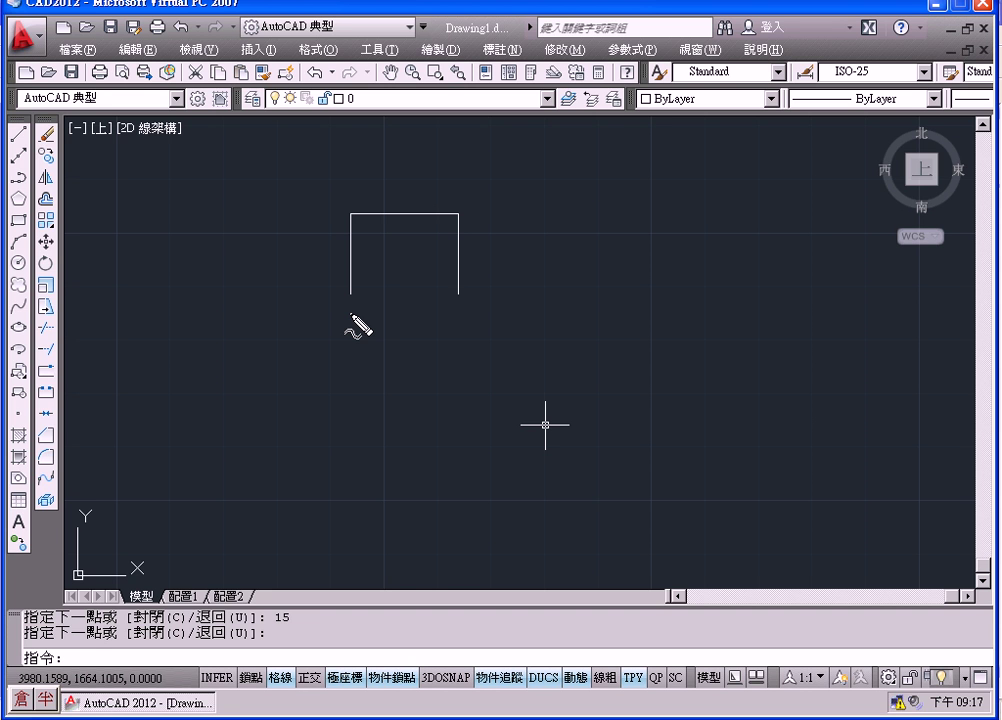
drag(341, 287, 347, 300)
drag(458, 284, 456, 306)
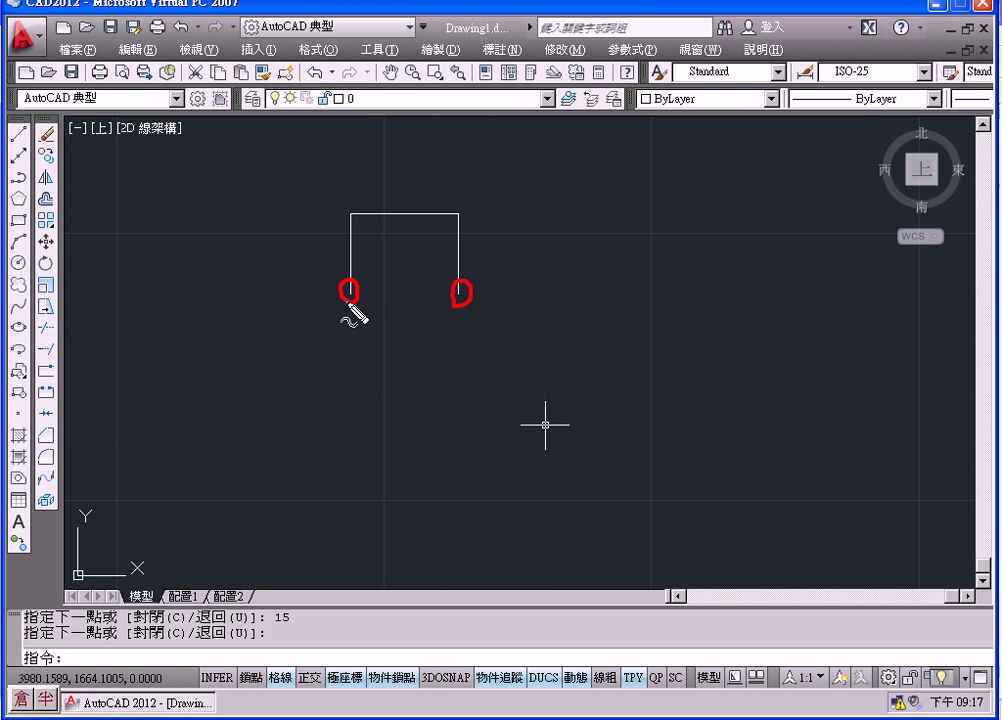
drag(343, 295, 499, 333)
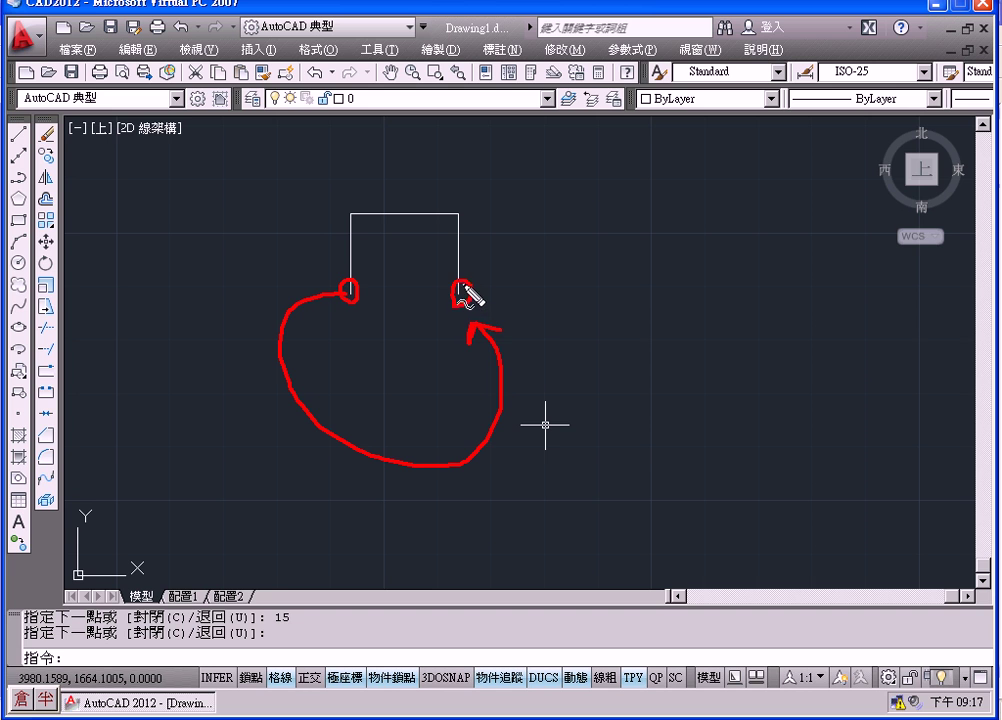
drag(465, 297, 358, 273)
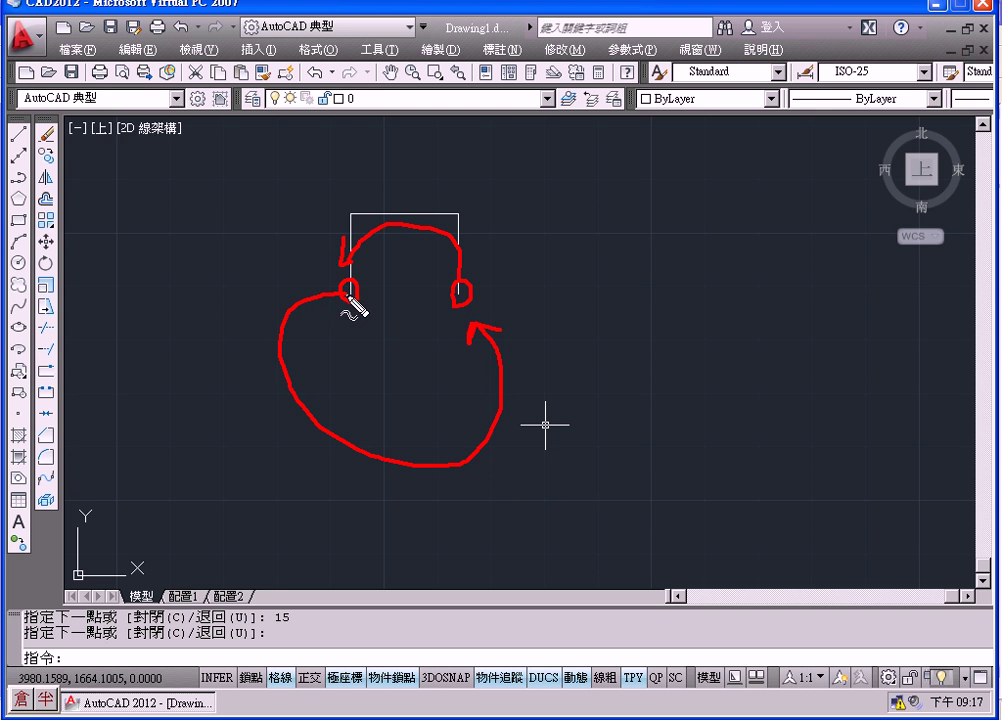
drag(292, 340, 468, 312)
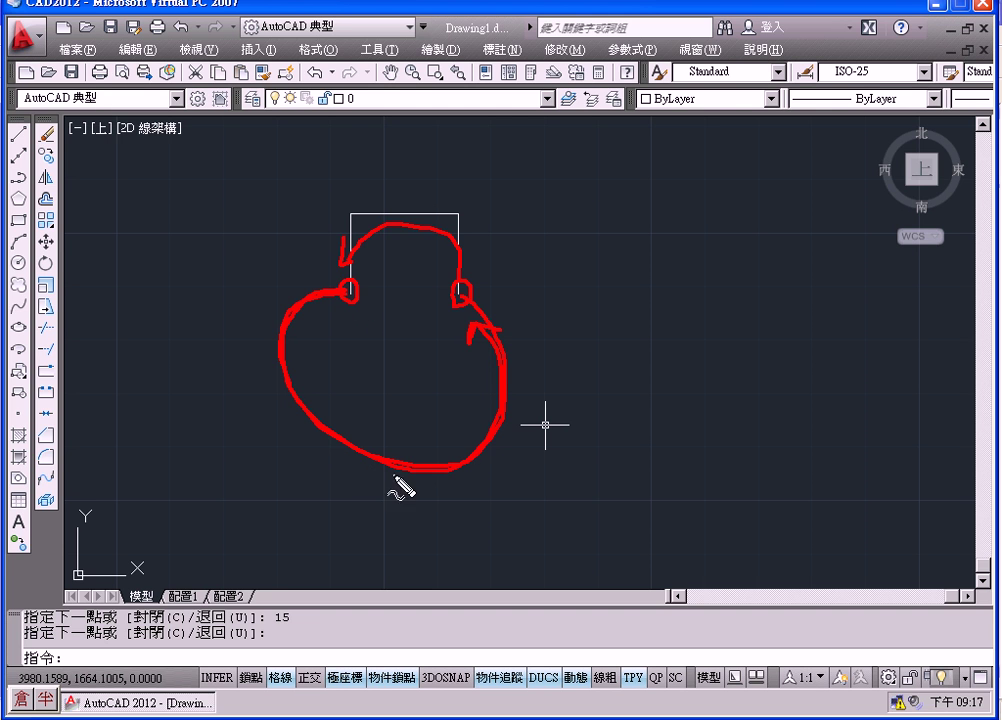
drag(372, 278, 365, 285)
key(ctrl+z)
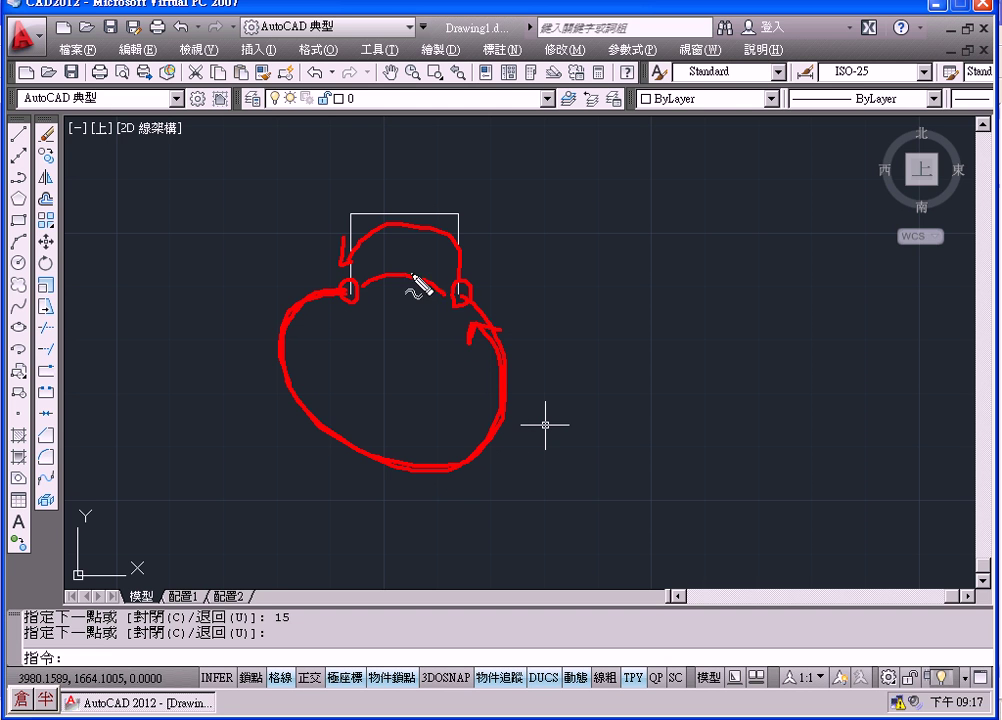
drag(350, 240, 350, 324)
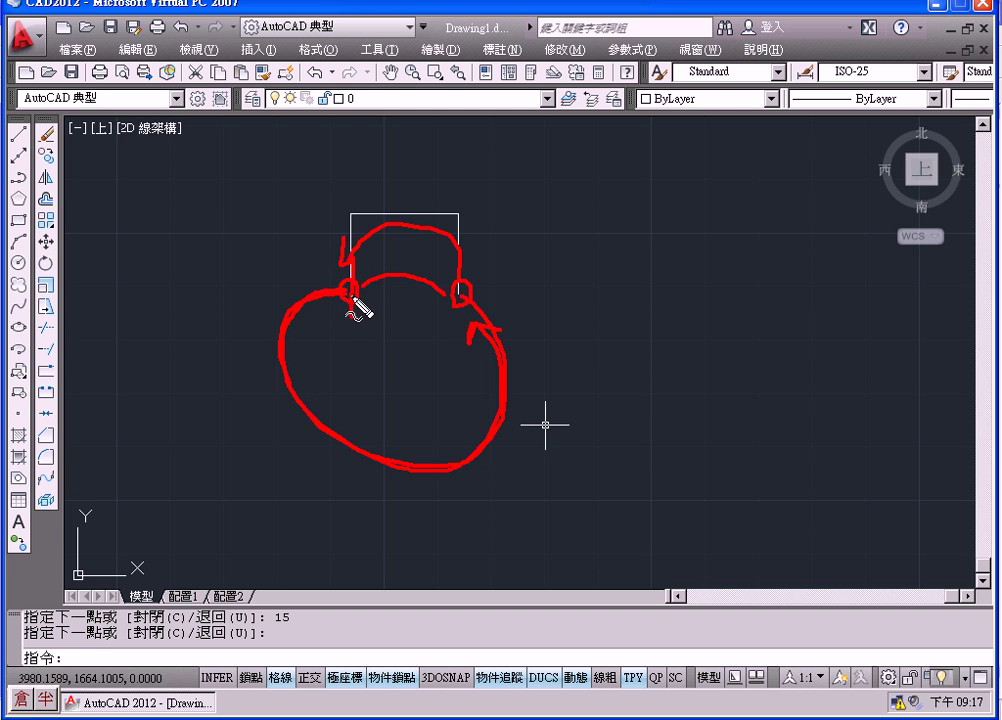
drag(455, 256, 456, 327)
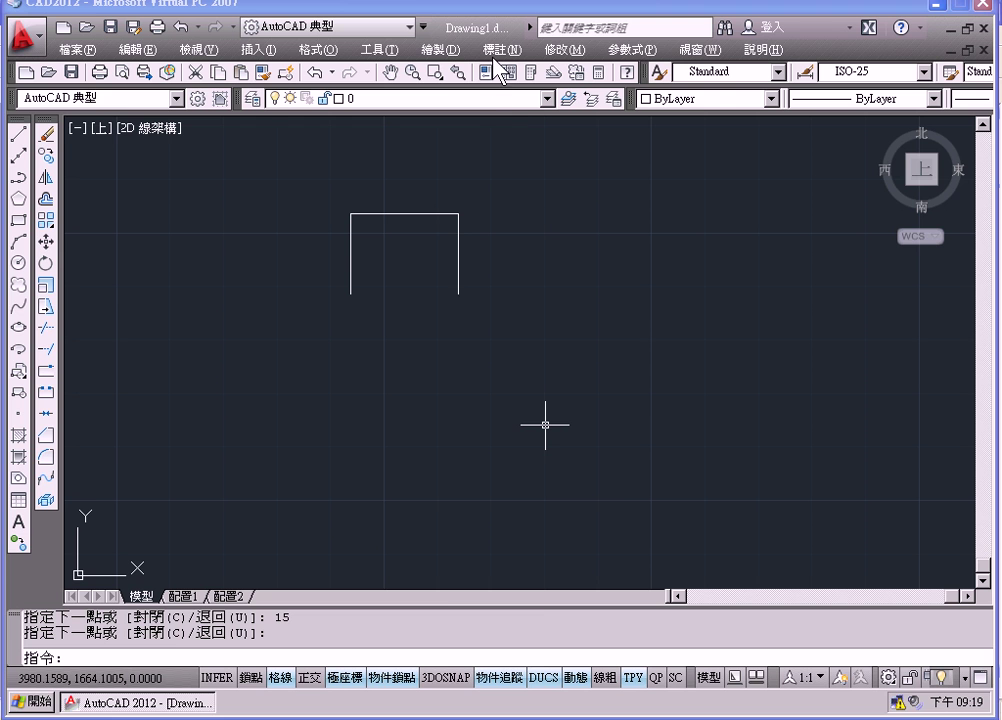
Step: Draw a Start-End-Radius arc of radius 40 joining the left and right line ends
click(445, 49)
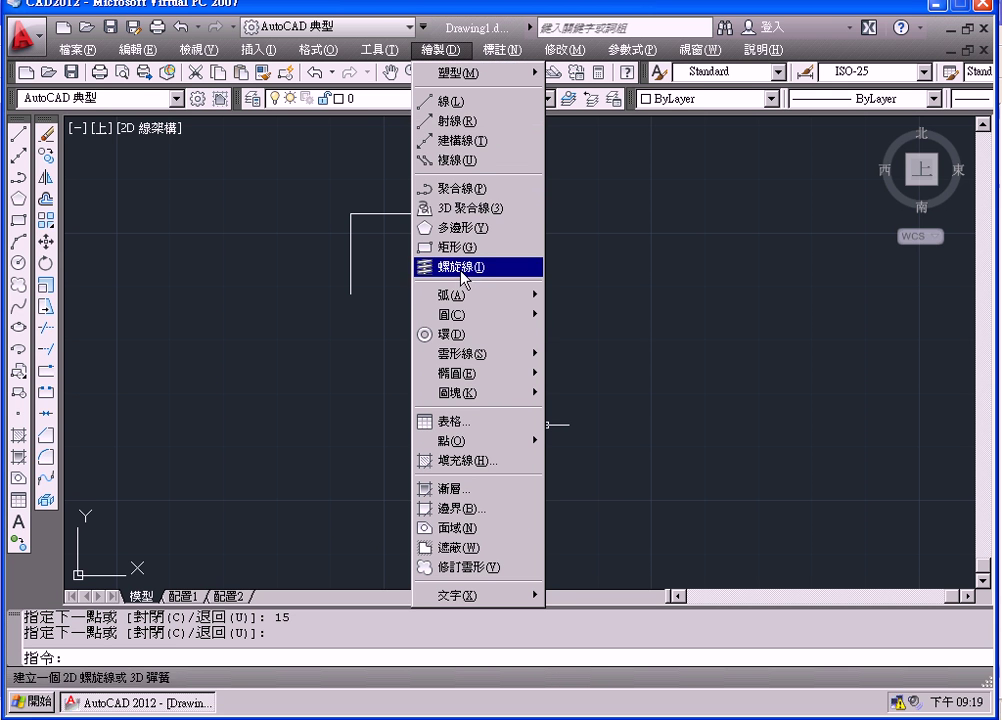
mouse_move(452, 295)
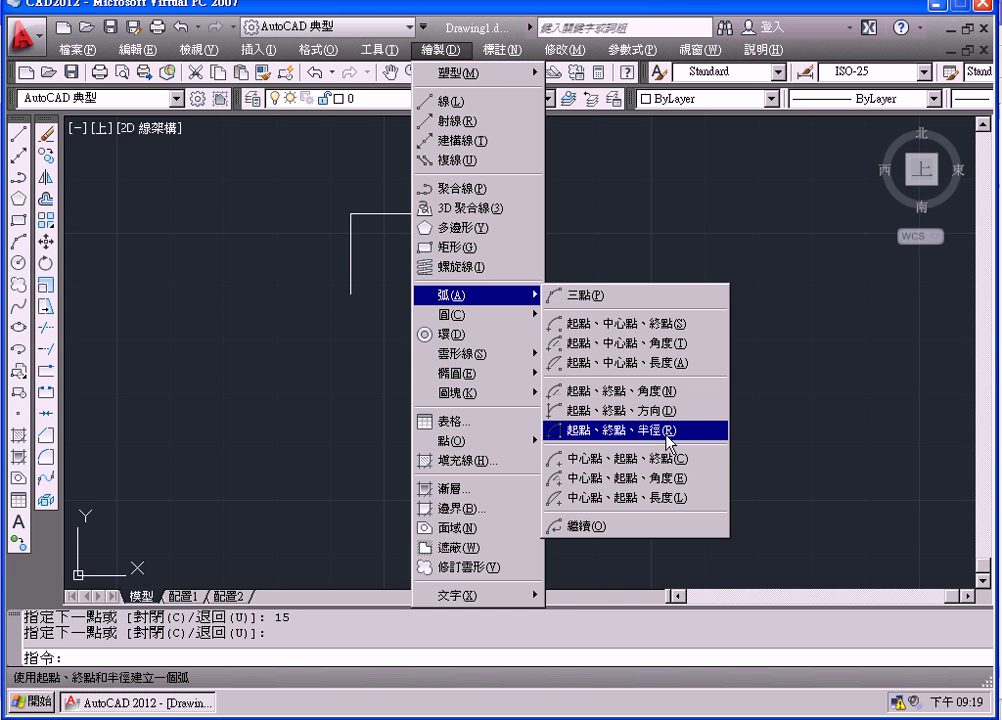
click(668, 438)
click(351, 297)
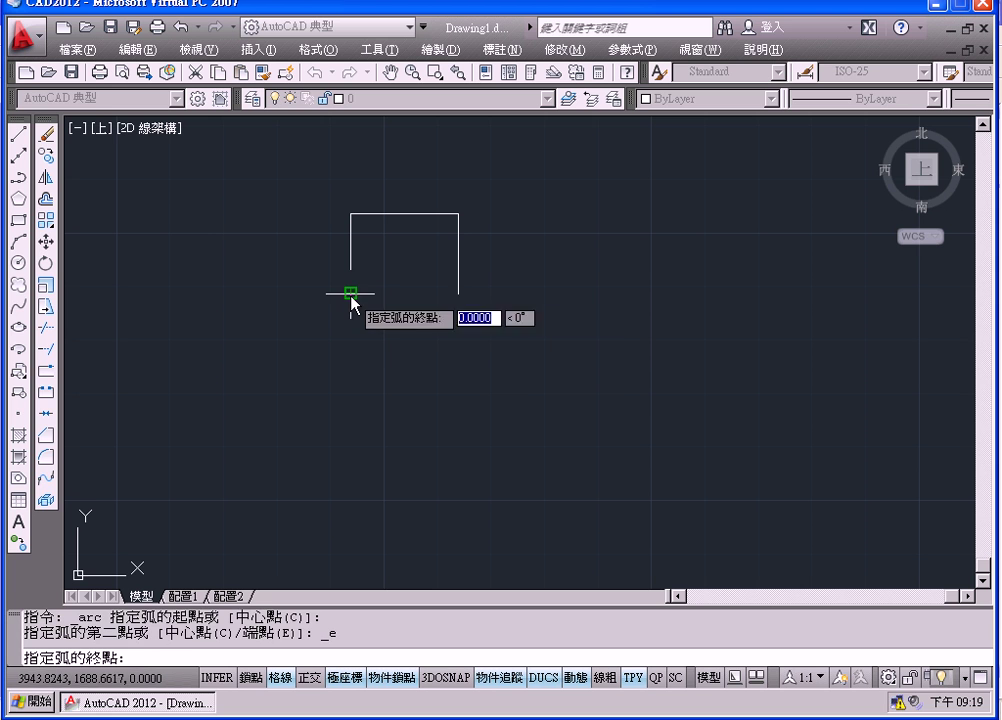
click(458, 293)
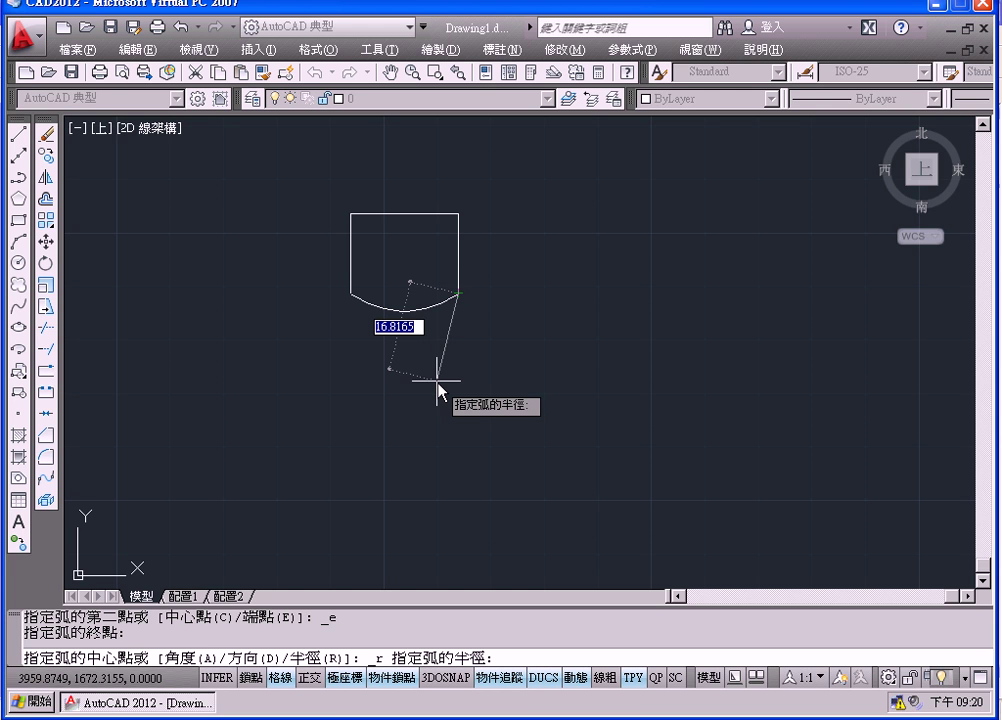
text(4)
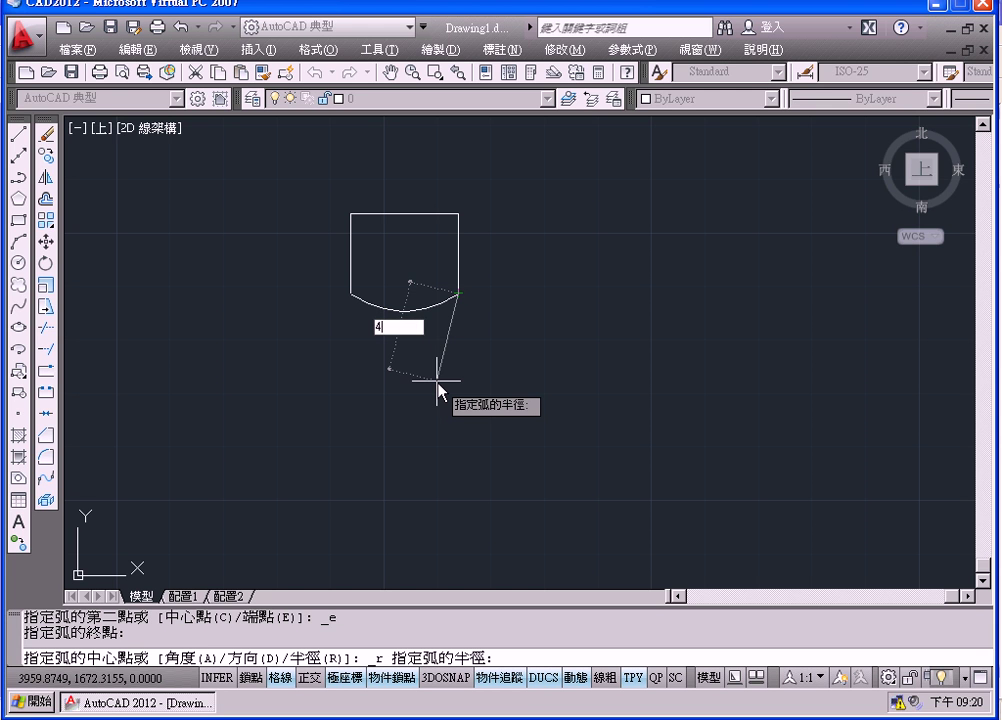
text(0)
key(Return)
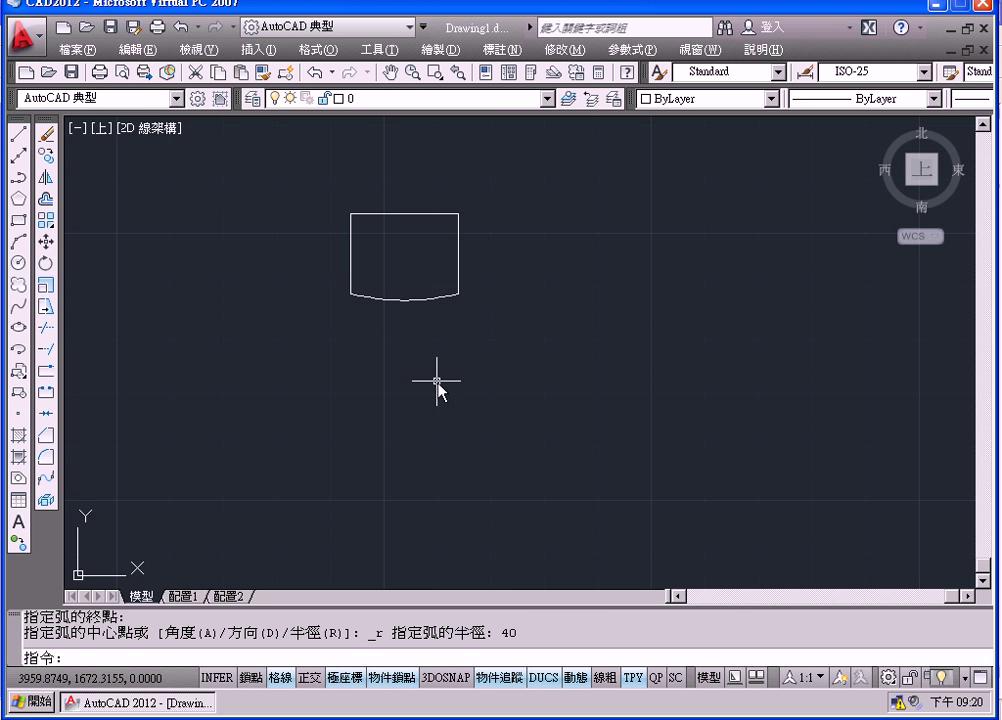
Step: Draw a radius -40 arc between the same line ends, then select the shallow arc
right_click(516, 281)
click(545, 290)
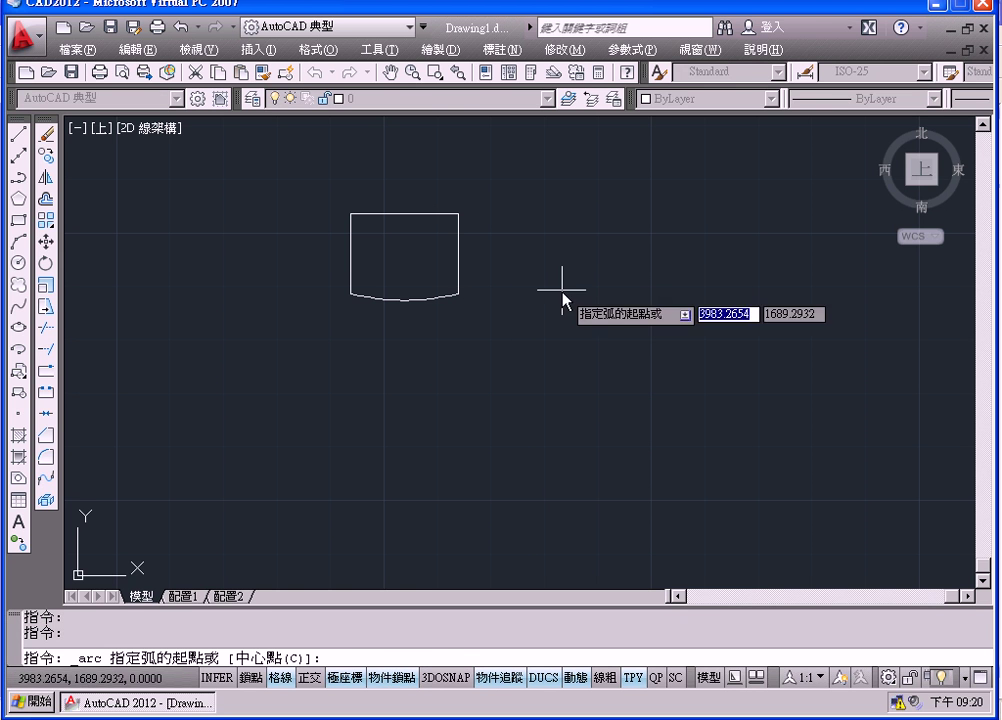
click(351, 294)
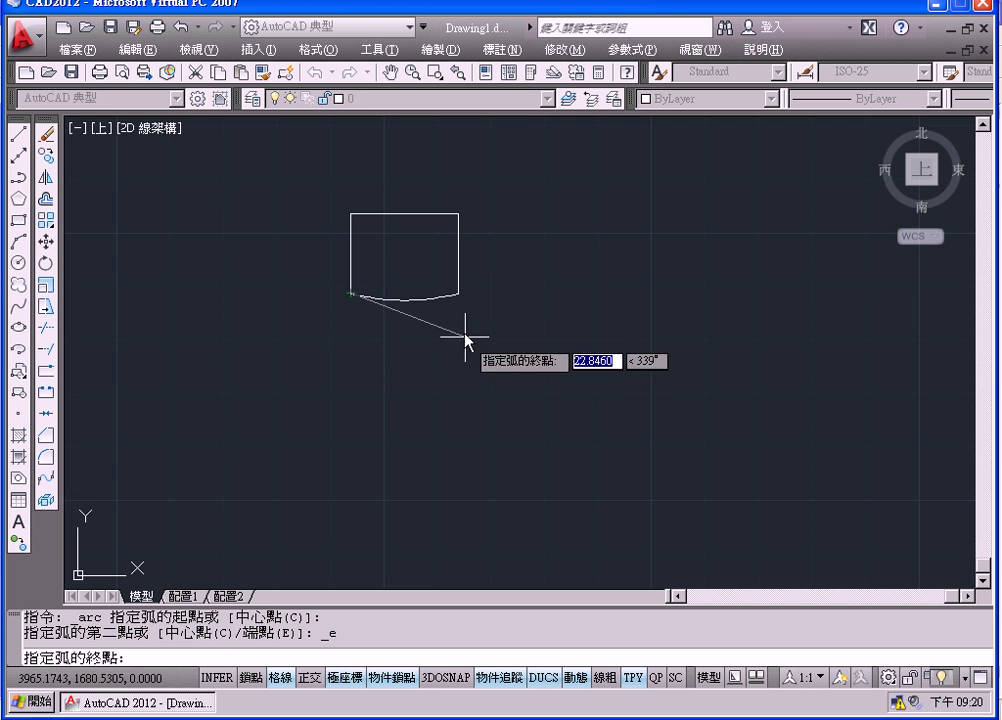
click(458, 293)
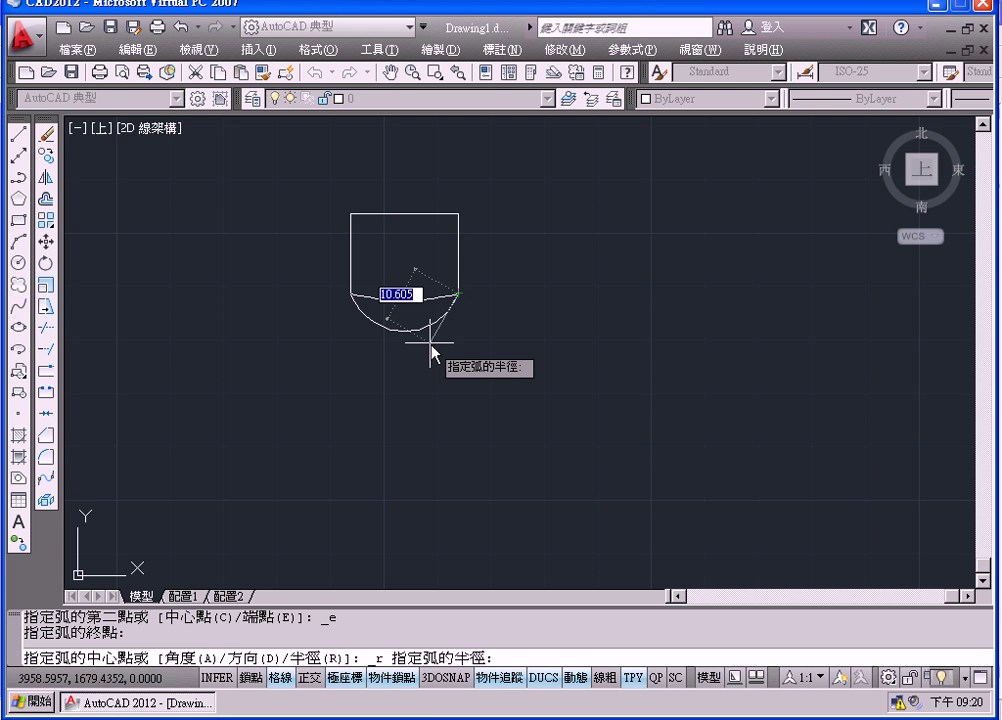
text(-40)
key(Return)
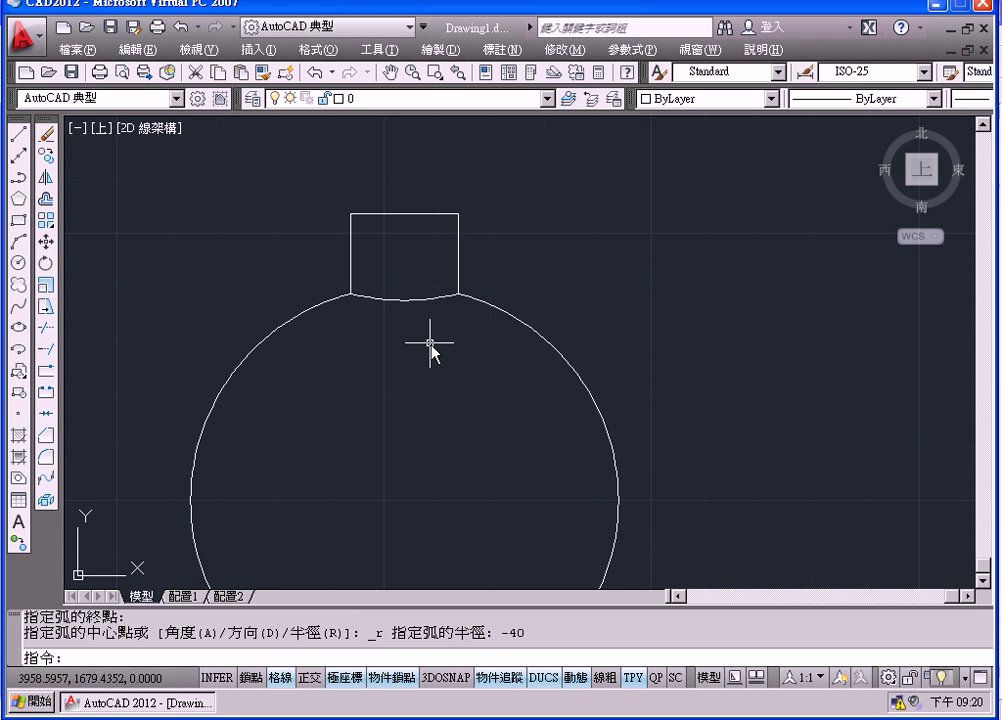
scroll(568, 328, down, 2)
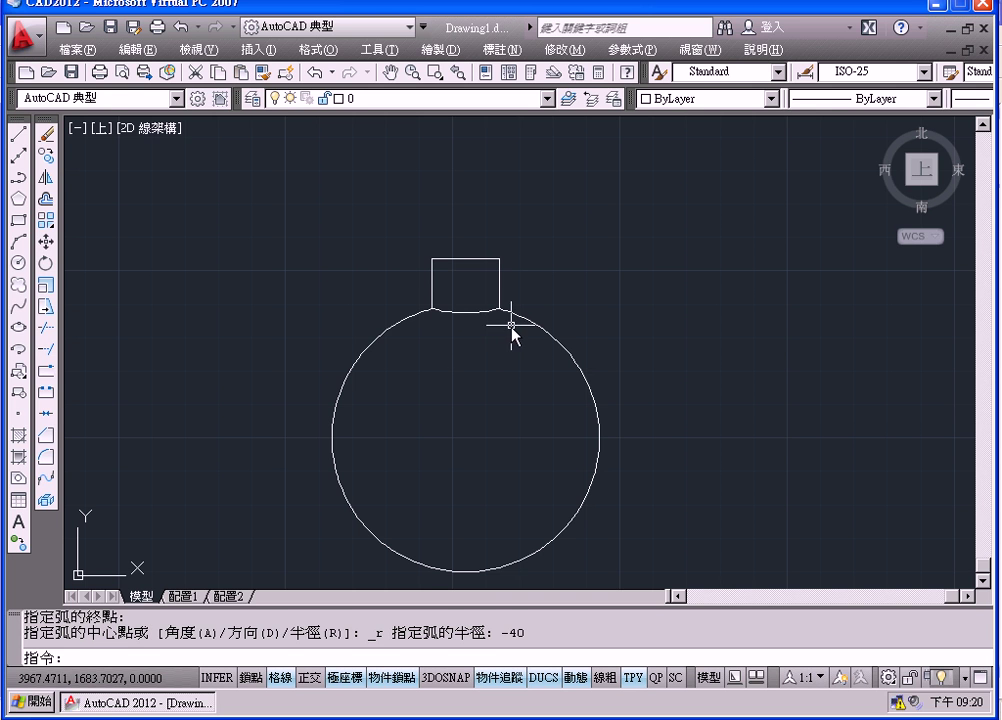
click(474, 313)
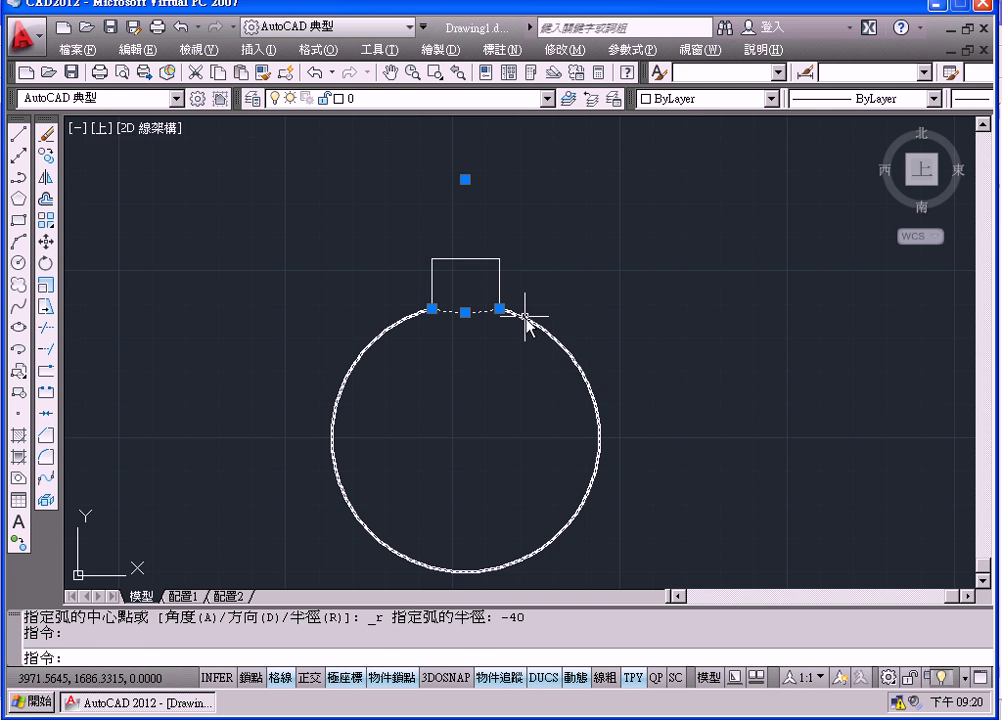
Step: Erase the selected shallow arc and re-center the drawing in view
key(Delete)
scroll(545, 282, down, 2)
middle_drag(565, 279, 474, 264)
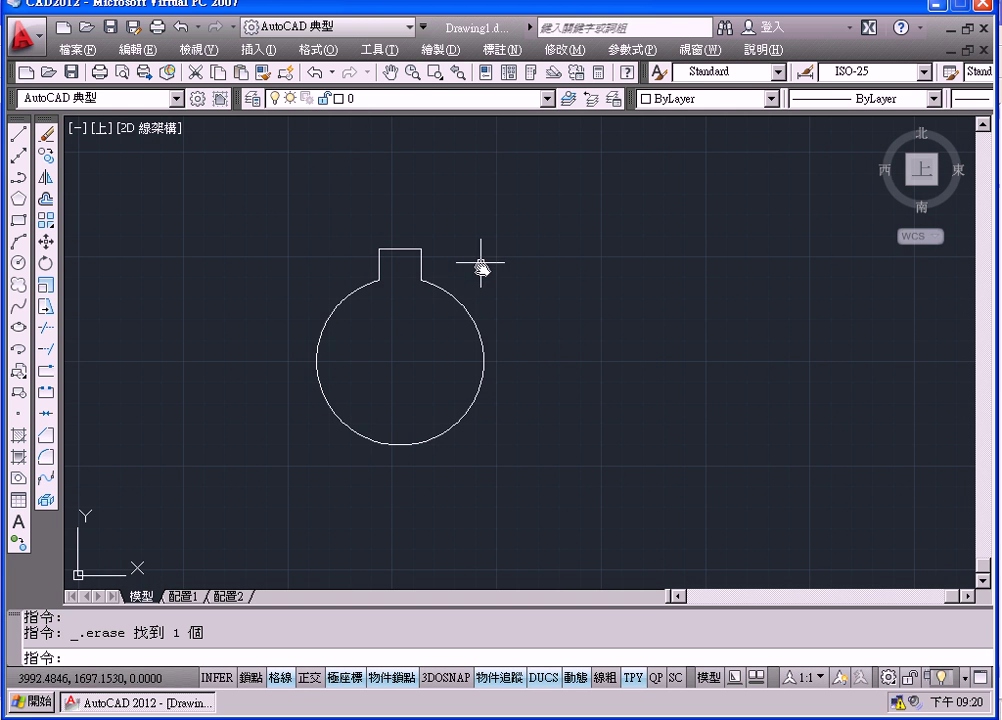